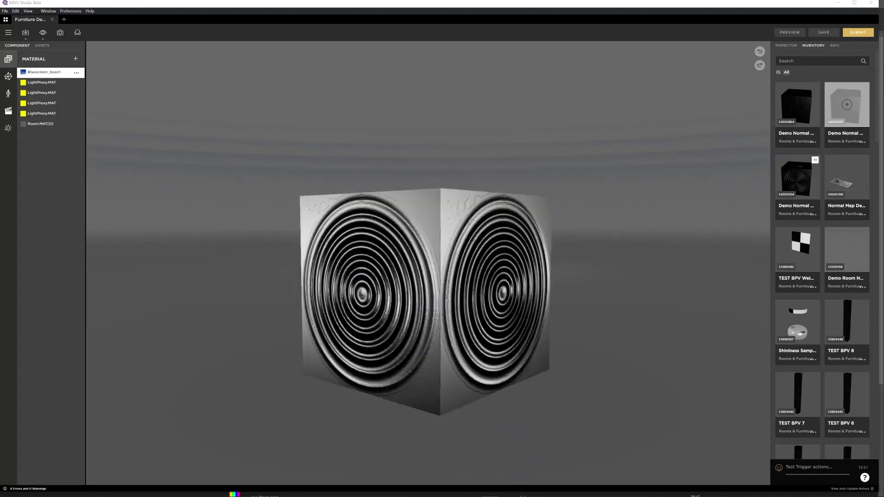
- Apply the damask normal map demo to the cube in IMVU Studio
left_click(848, 105)
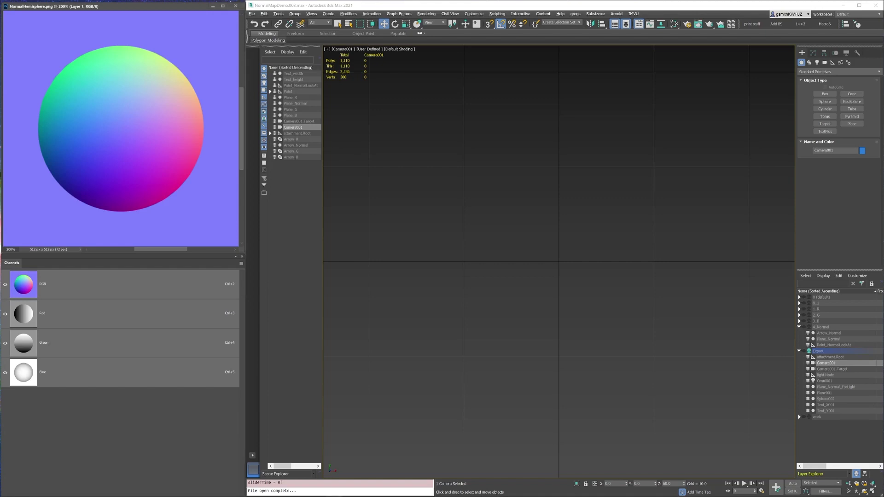
- Cycle the hemisphere map through its red, green and blue channels twice, ending on RGB
key("ctrl+3")
key("ctrl+4")
key("ctrl+5")
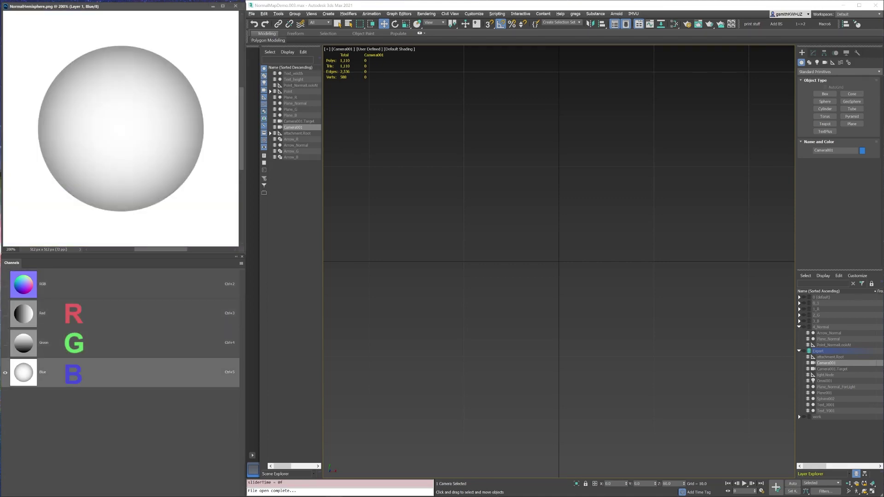
key("ctrl+2")
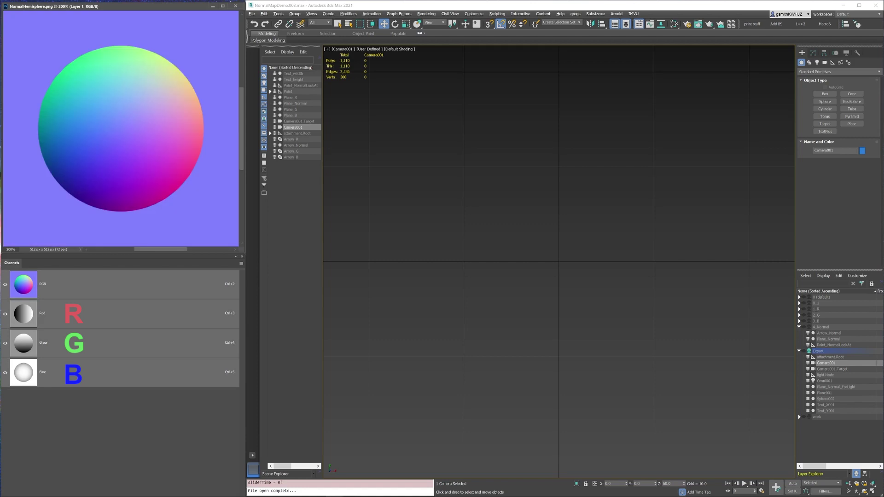
key("ctrl+3")
key("ctrl+4")
key("ctrl+5")
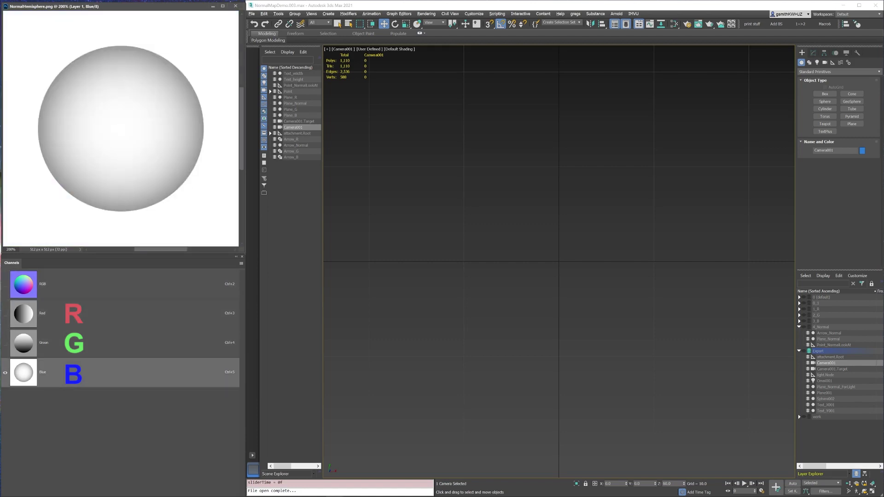
key("ctrl+2")
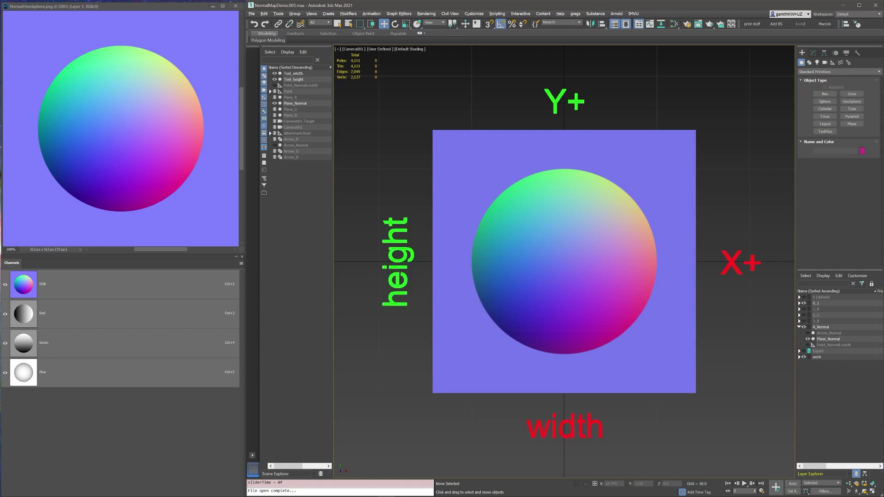
- Play the plane-tilting camera move, then drag the point helper across the red sphere and undo it
key("slash")
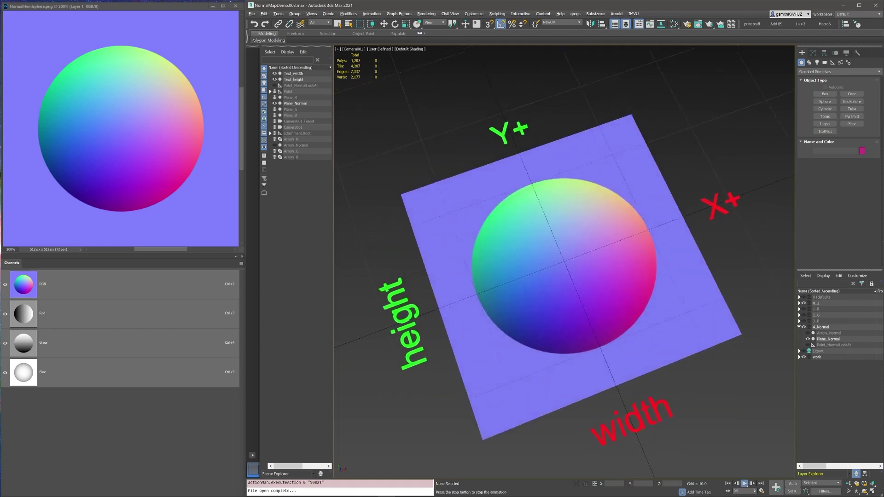
key("w")
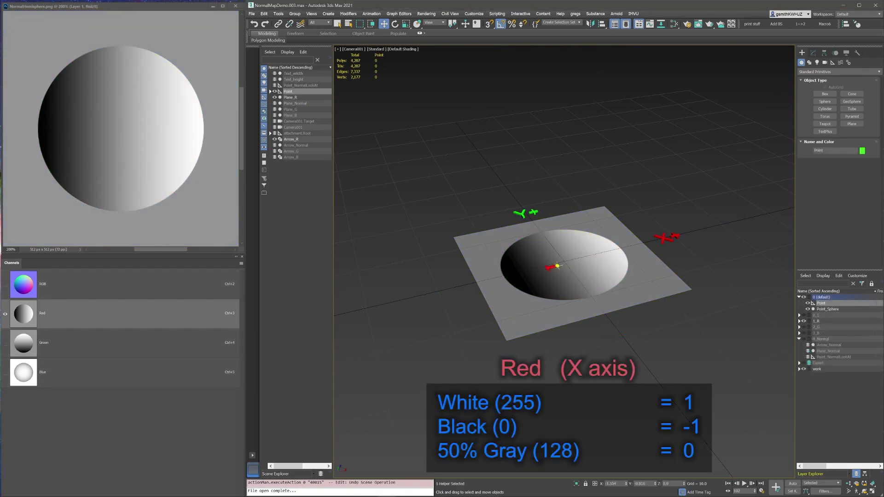
left_click_drag(557, 266, 576, 237)
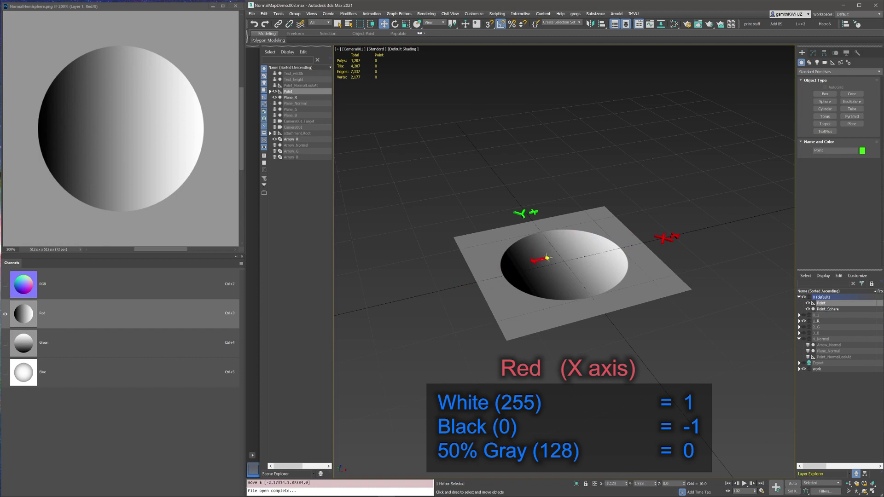
key("ctrl+z")
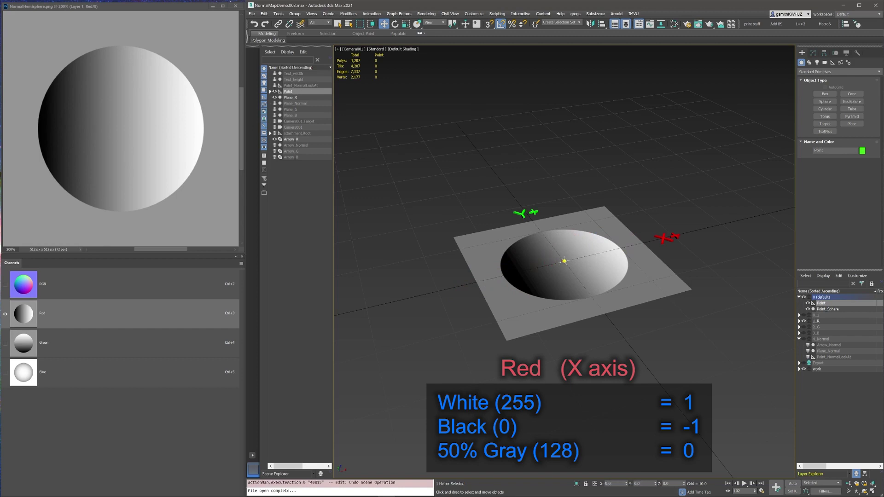
- Show the green channel, move the point helper toward the sphere's dark side, then undo
key("ctrl+4")
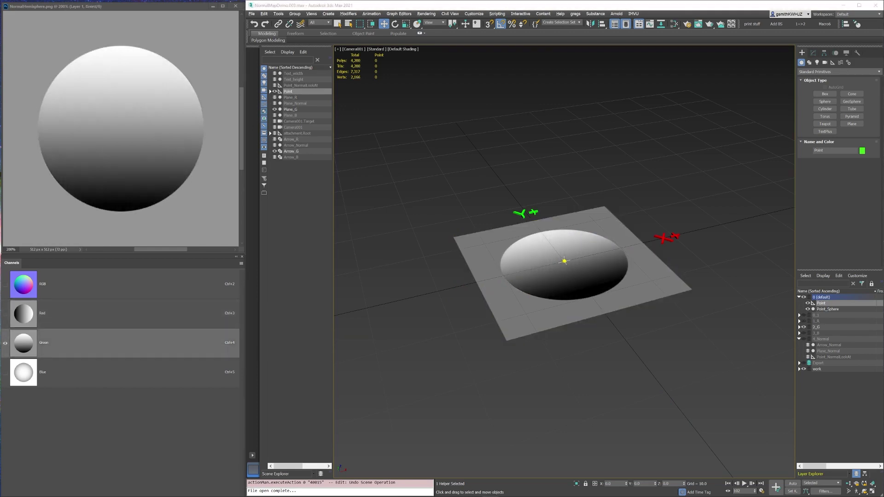
mouse_move(565, 261)
left_mouse_down()
mouse_move(563, 282)
mouse_move(553, 242)
mouse_move(589, 240)
mouse_move(573, 282)
mouse_move(533, 262)
mouse_move(535, 239)
mouse_move(578, 238)
mouse_move(601, 273)
mouse_move(568, 282)
mouse_move(538, 260)
mouse_move(530, 238)
mouse_move(566, 243)
mouse_move(586, 283)
mouse_move(579, 257)
left_mouse_up()
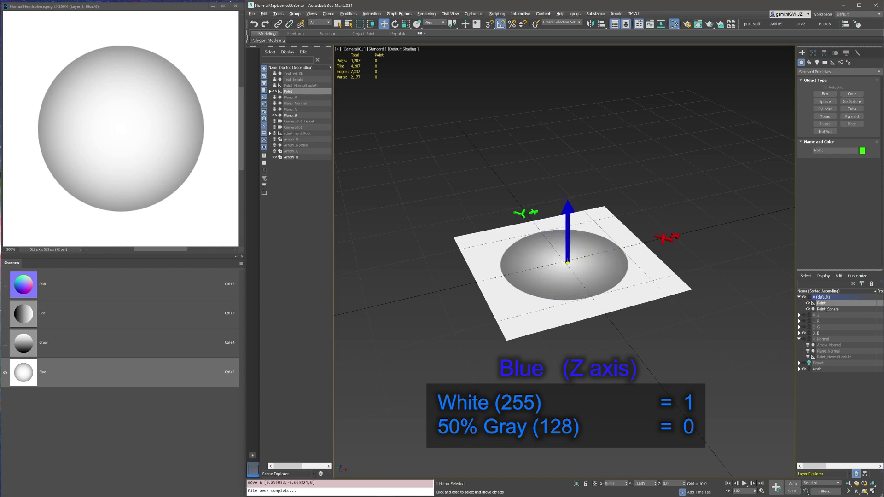
key("ctrl+z")
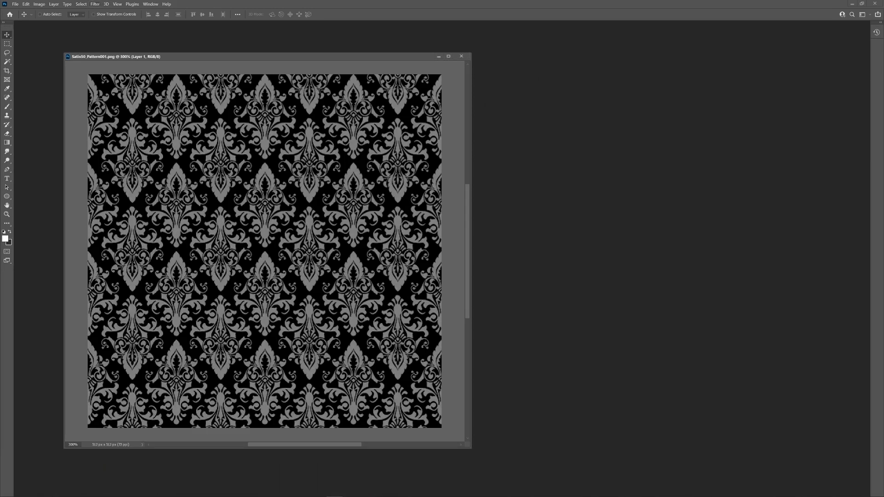
- Generate a normal map from the damask via Filter > 3D, lowering Detail Scale to 6%
left_click(95, 4)
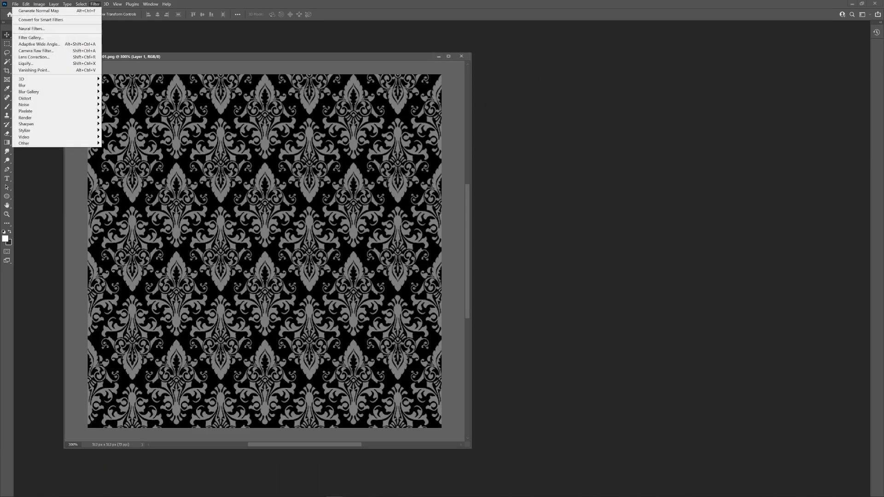
key("Right")
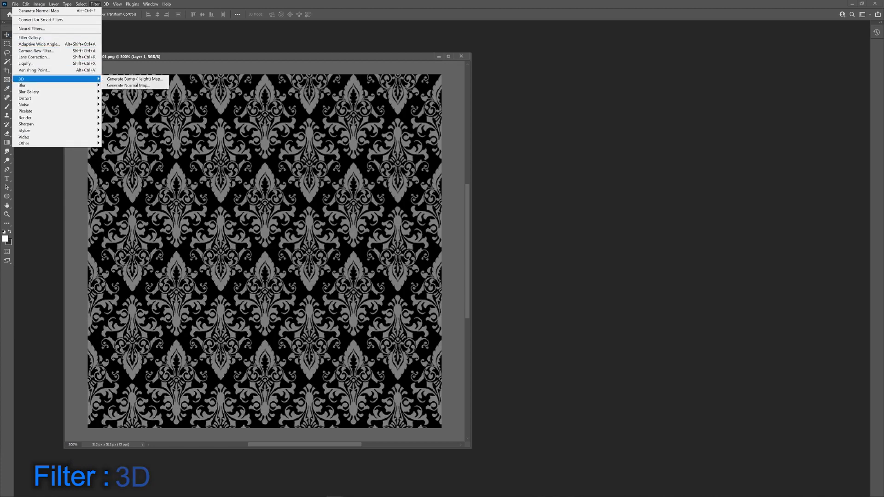
key("Down")
key("Down")
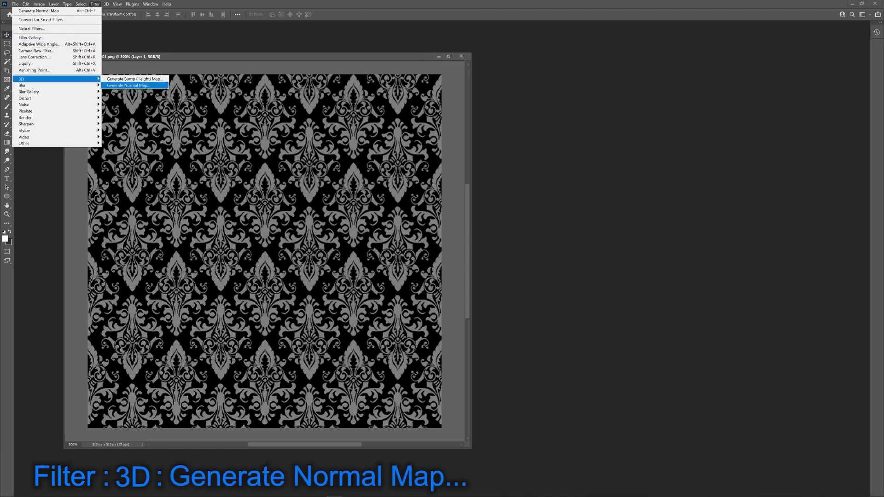
key("Return")
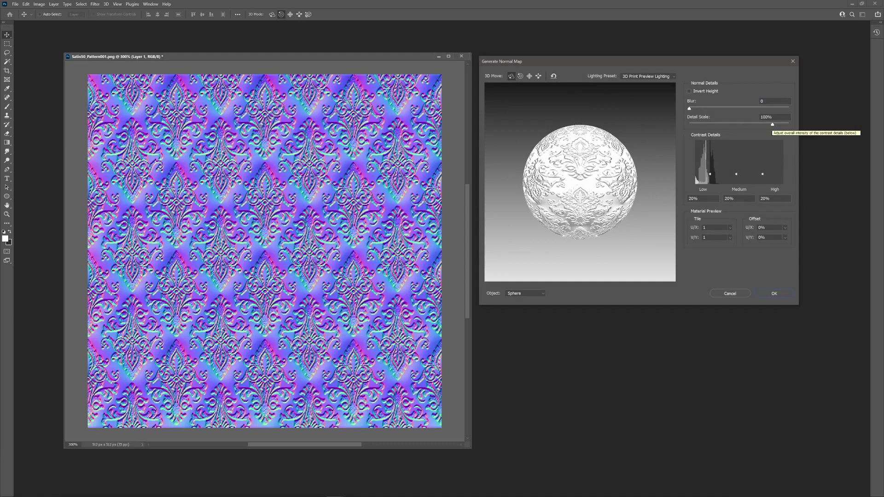
key("Down")
key("Down")
key("Down")
key("Down")
key("Down")
key("Down")
key("Down")
key("Down")
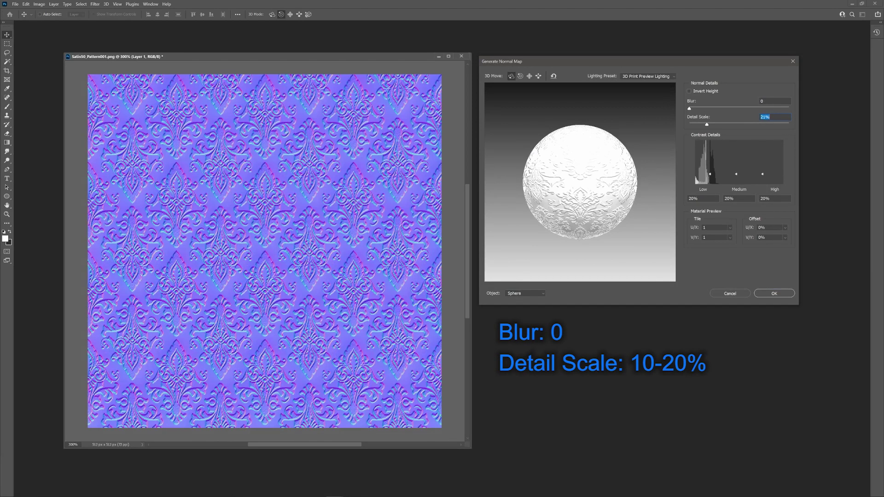
key("Down")
key("Down")
key("Down")
key("Down")
key("Down")
key("Down")
key("Down")
key("Down")
key("Down")
key("Down")
key("Down")
key("Down")
key("Down")
key("Down")
key("Down")
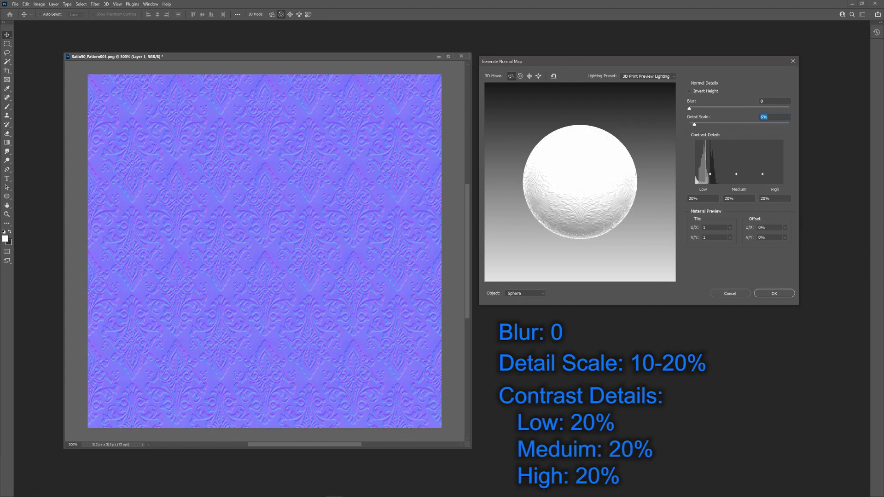
key("Down")
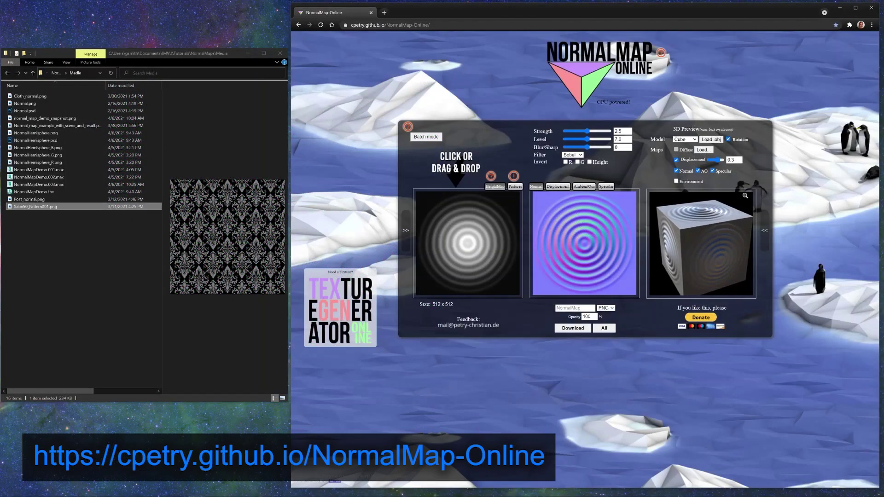
- Load Satin50_Pattern001.png as the height map, lower Strength to 0.09, and download NormalMap.png
left_click_drag(35, 206, 472, 261)
left_click_drag(587, 131, 566, 131)
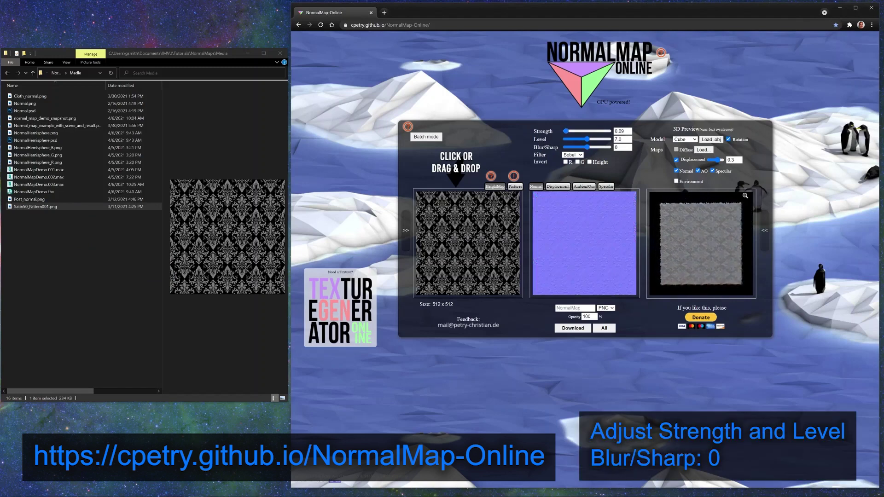
left_click(573, 328)
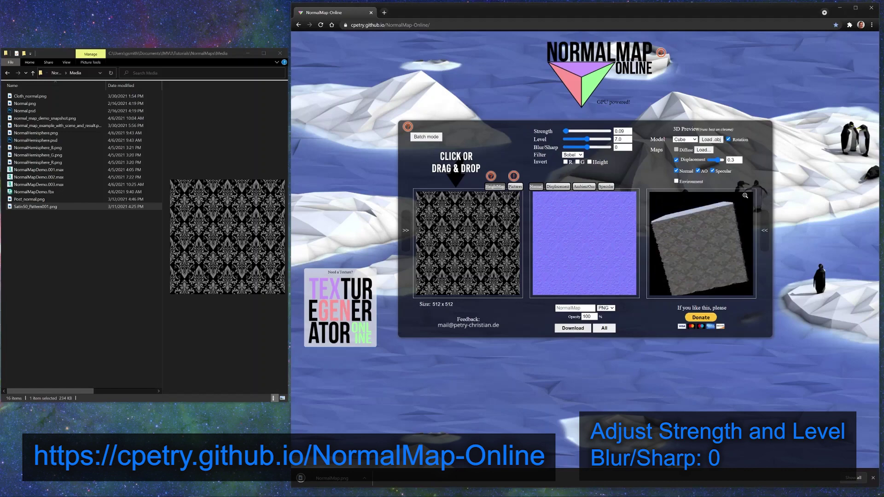